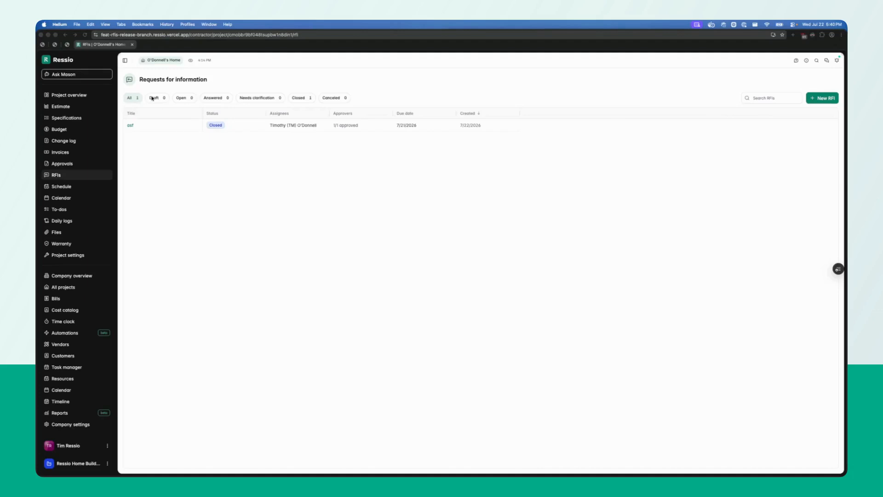
left_click(133, 97)
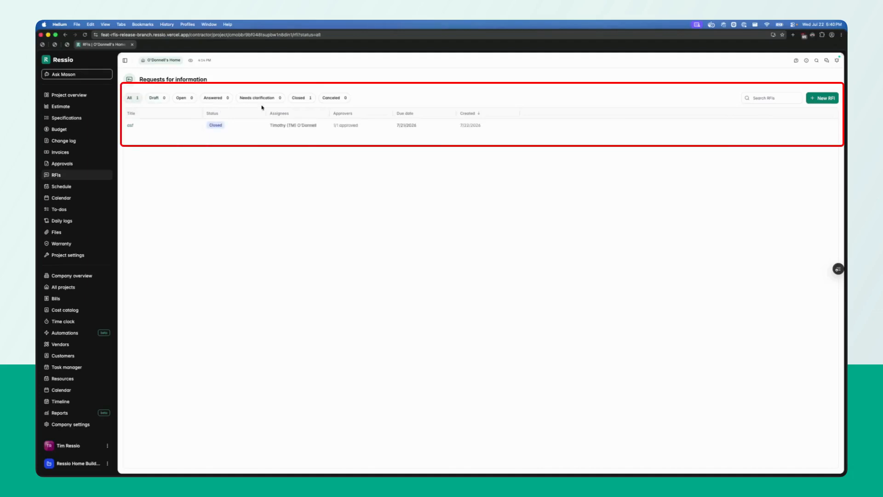
left_click(764, 99)
type("s")
key("BackSpace")
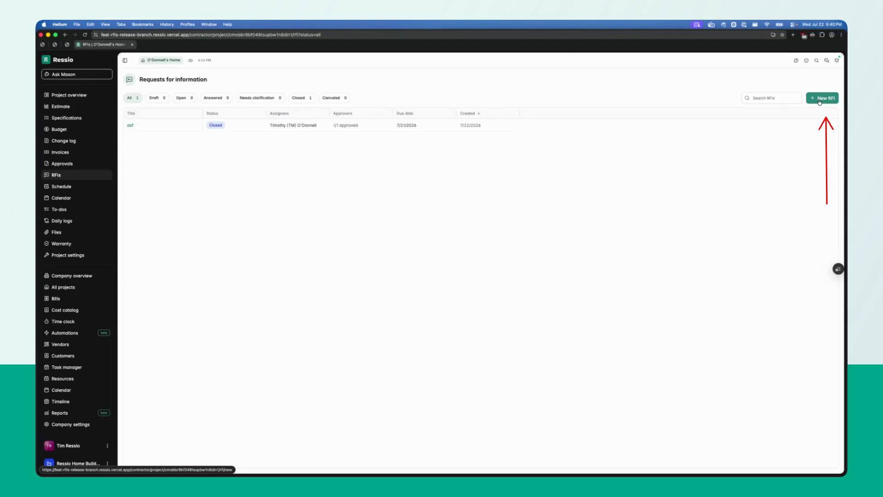
Step: Start a new RFI titled "What tile for master bath floor?" with a description asking to confirm Mosaic Carrara or Calacatta Gold before ordering
left_click(819, 100)
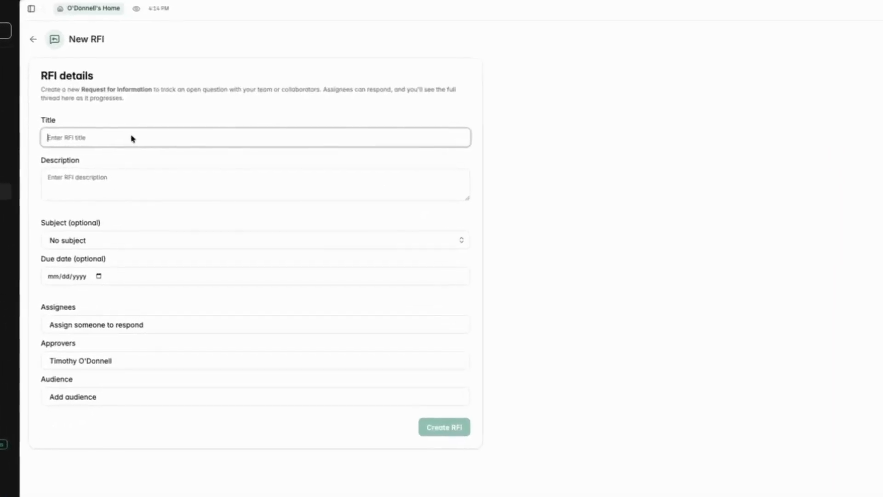
type("What tile for master bath floor?")
key("Tab")
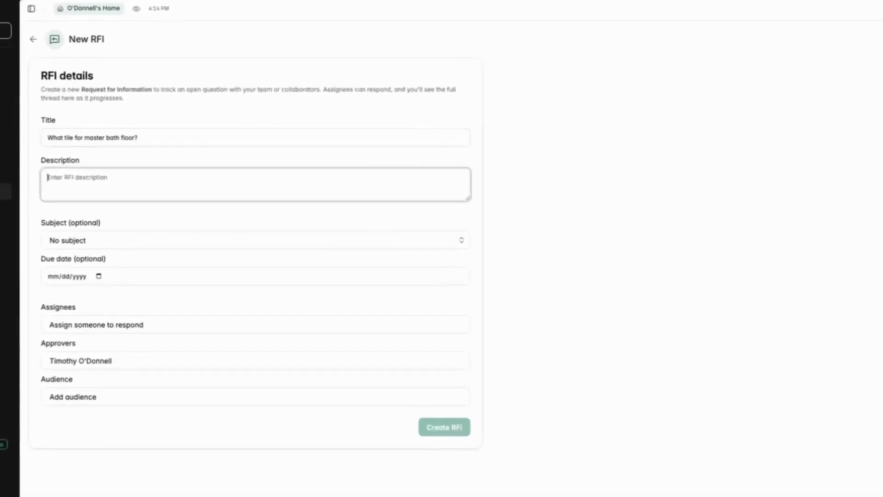
type("The master bath floor spec calls for \"Mosaic Carrara\" but the selection  sheet shows \"Calacatta Gold.\" Need to confirm which tile the homeowner wants  before we order. Lead time on Calacatta is ~4 weeks, so this needs a  decision by next Friday or we slip the tile install date.")
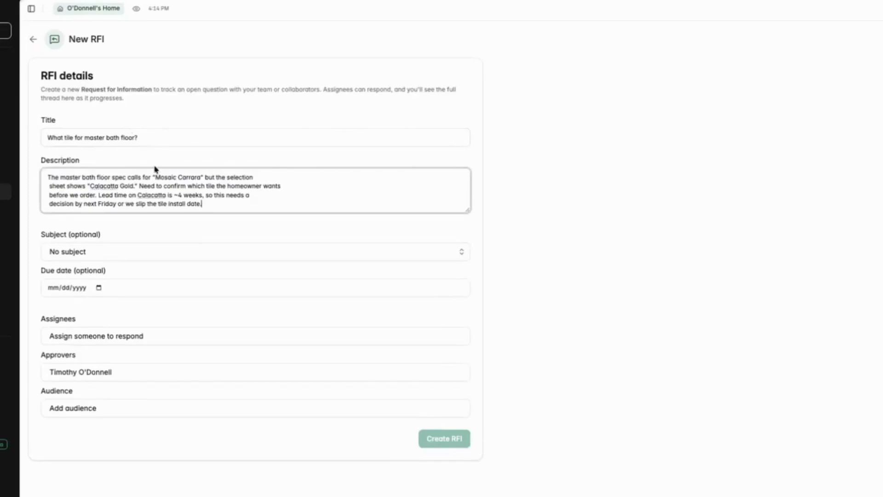
Step: Set the RFI's subject type to Specs/Selections and link it to the Flatwork Labor item under 07 Concrete
left_click(160, 249)
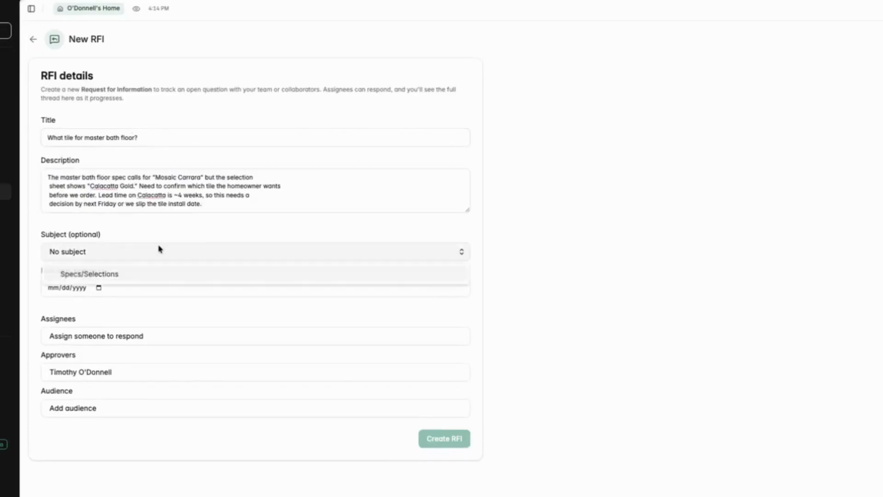
left_click(159, 275)
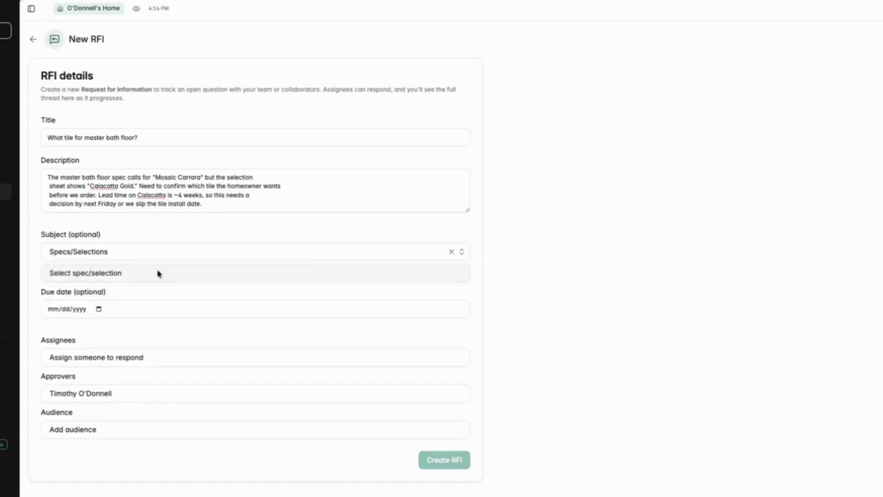
left_click(158, 274)
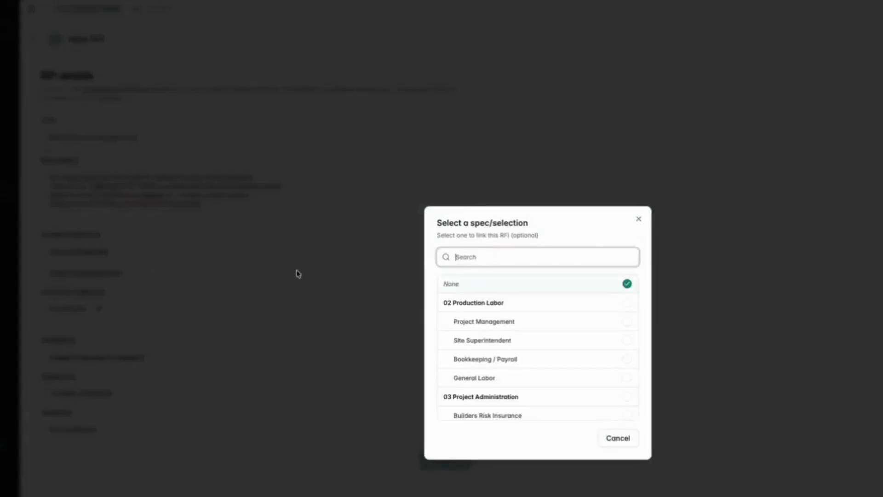
scroll(604, 326, "down", 3)
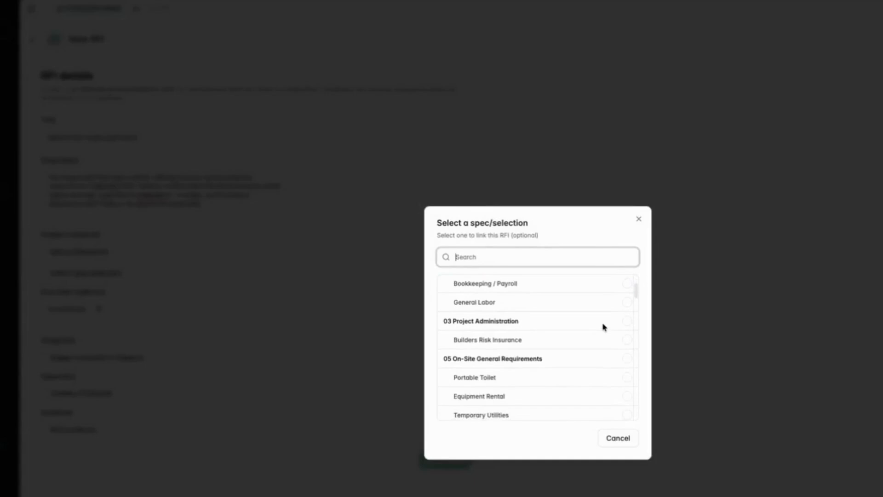
scroll(598, 325, "down", 3)
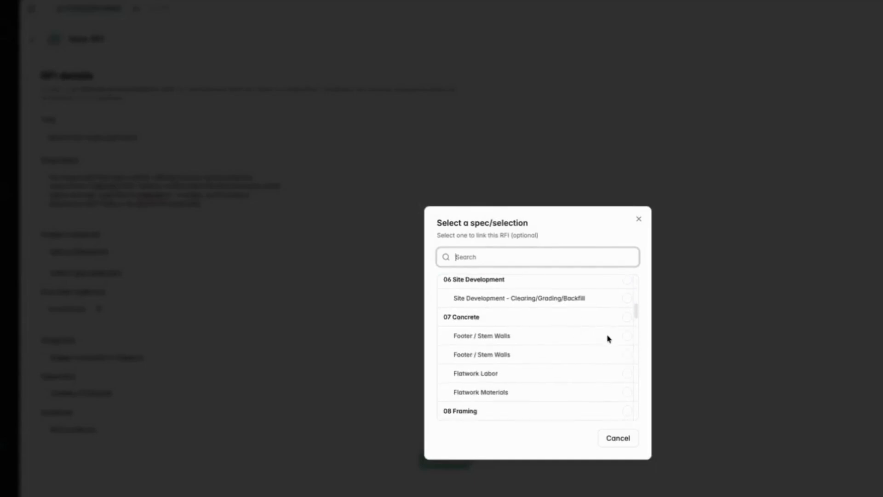
left_click(628, 373)
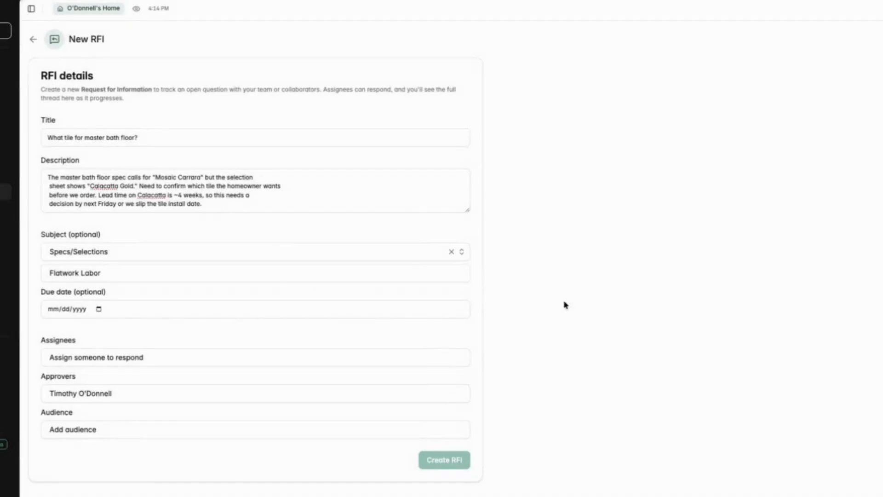
Step: Set the due date to 07/29/2026 and choose the contact marked (TM) as the assignee, found by first name
left_click(98, 309)
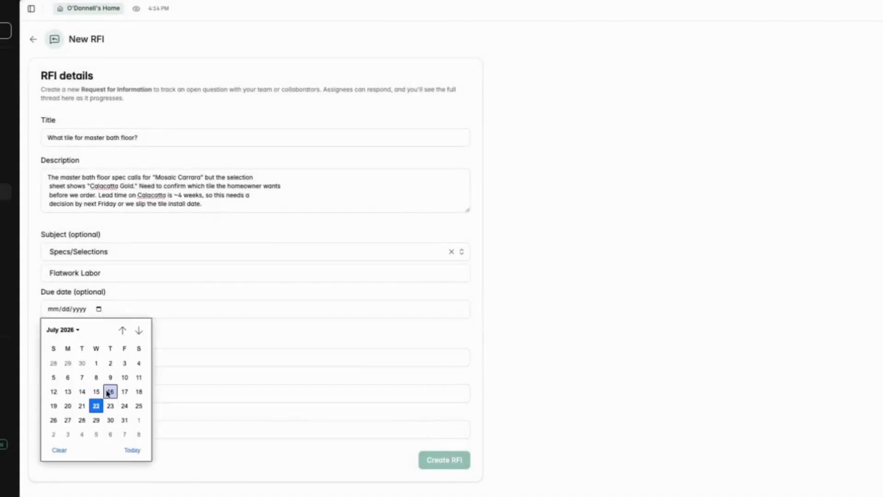
left_click(97, 420)
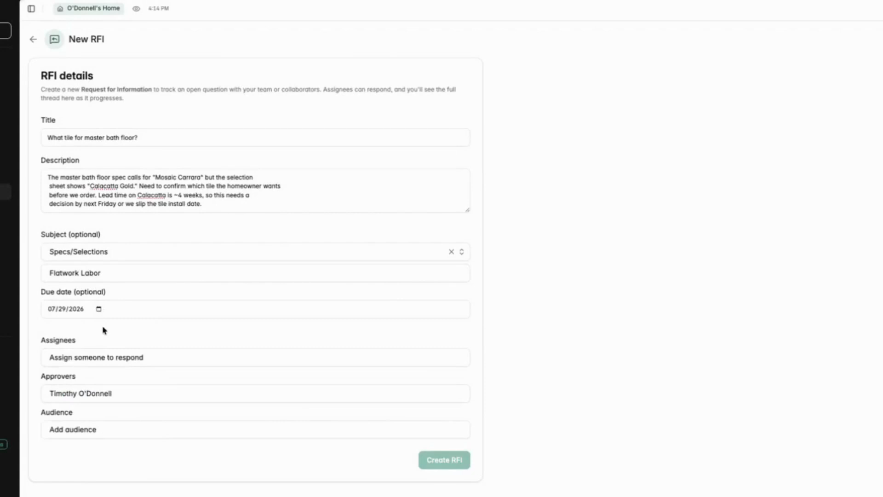
left_click(119, 354)
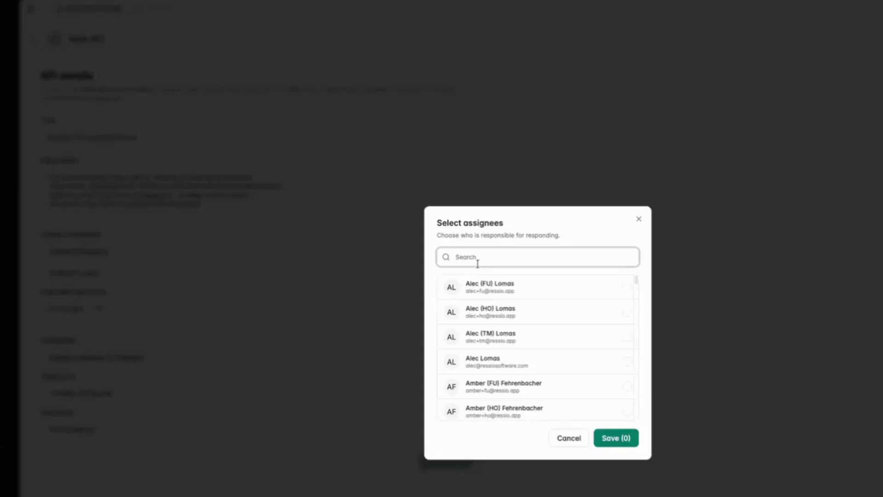
type("tim")
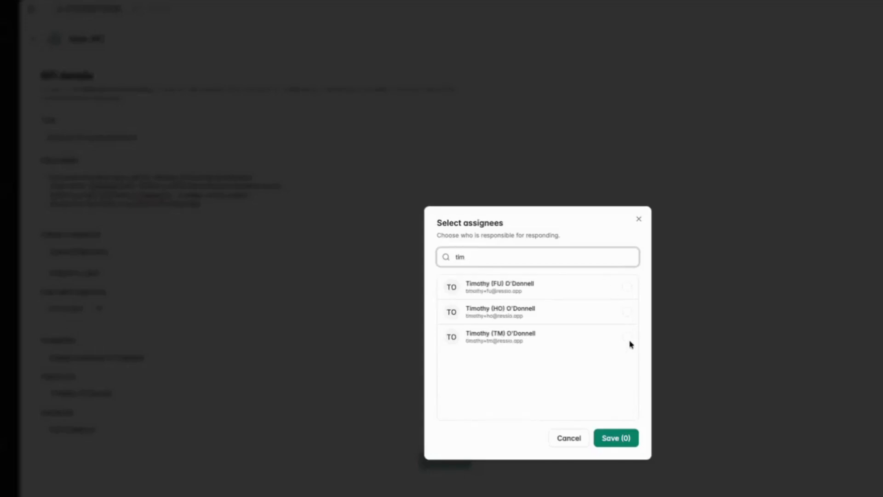
left_click(628, 338)
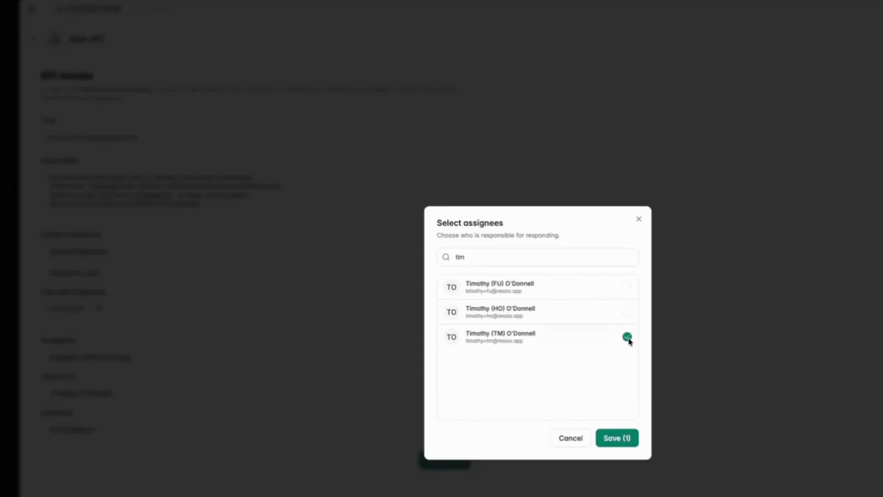
left_click(624, 440)
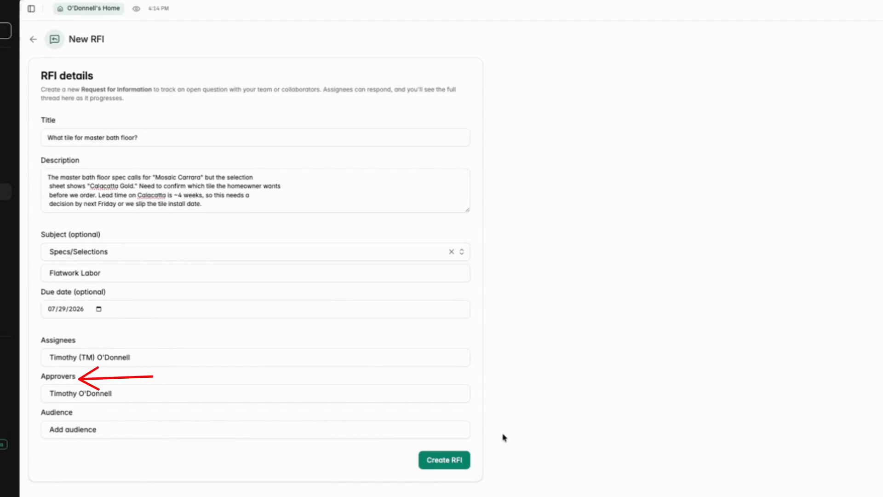
Step: Check the approver selection and look through the vendor and customer contacts that can be added as audience
left_click(452, 390)
left_click(605, 439)
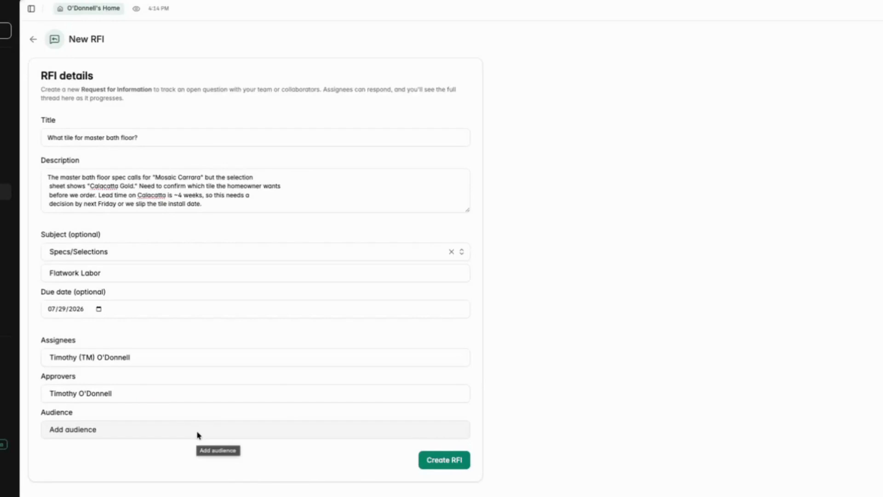
left_click(197, 435)
scroll(561, 310, "down", 5)
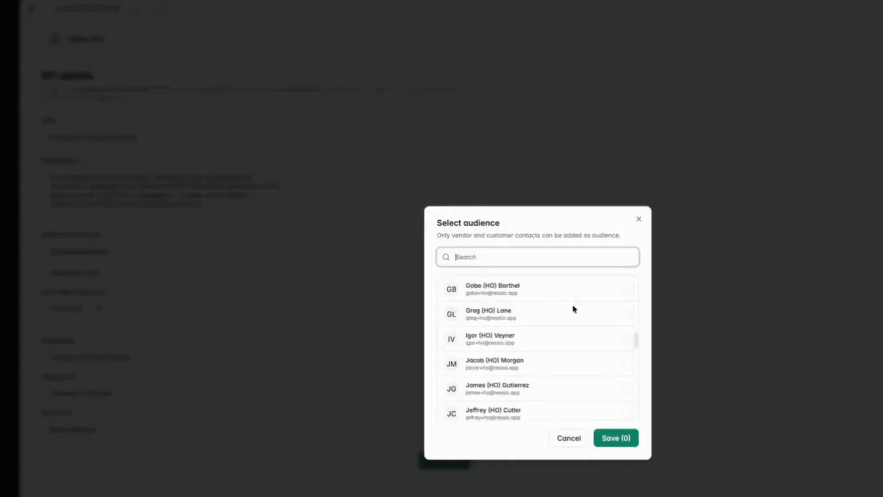
left_click(639, 220)
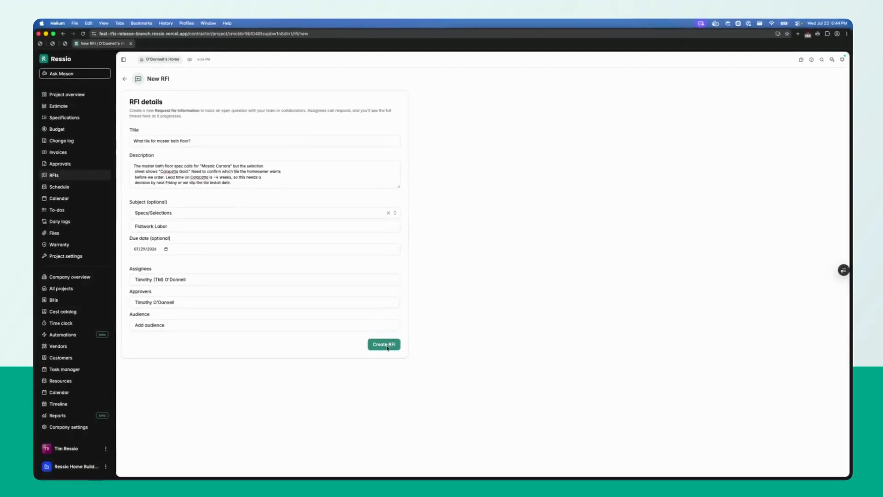
Step: Create the RFI and check its linked Flatwork Labor specification before returning to the RFI
left_click(387, 345)
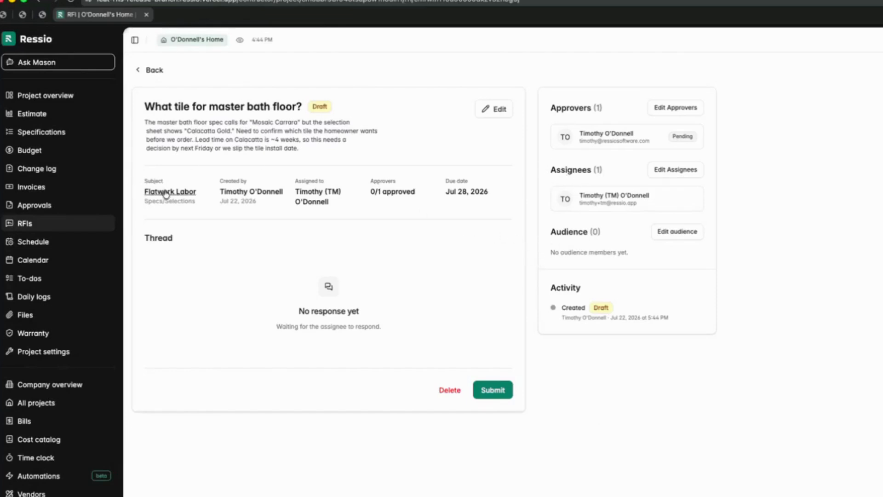
left_click(165, 192)
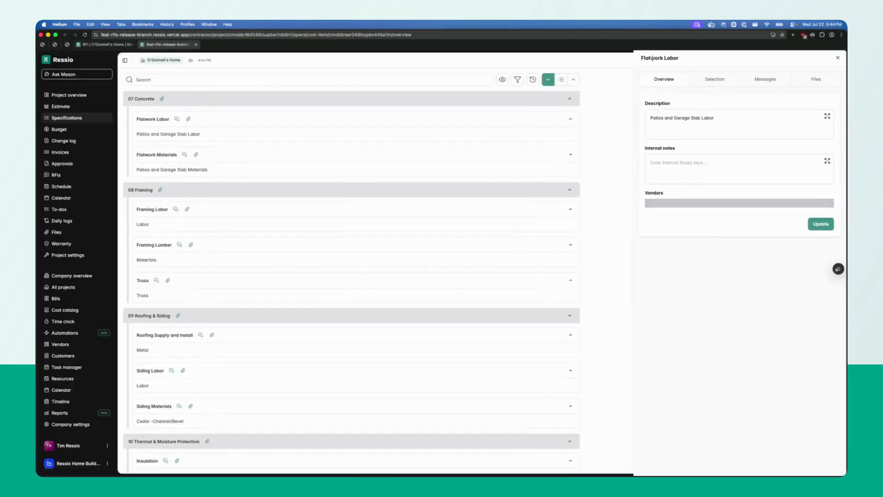
left_click(105, 44)
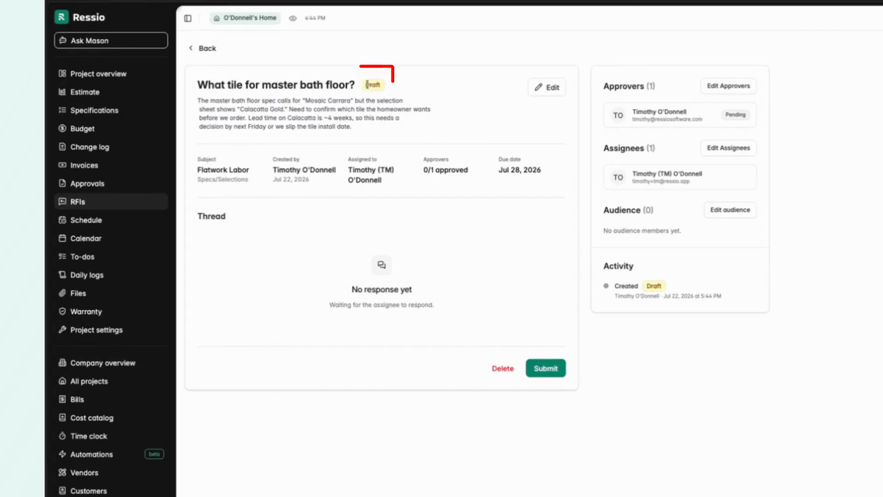
Step: Change the draft RFI's title to "What tile for second floor bath floor?" and save the edit
left_click(539, 87)
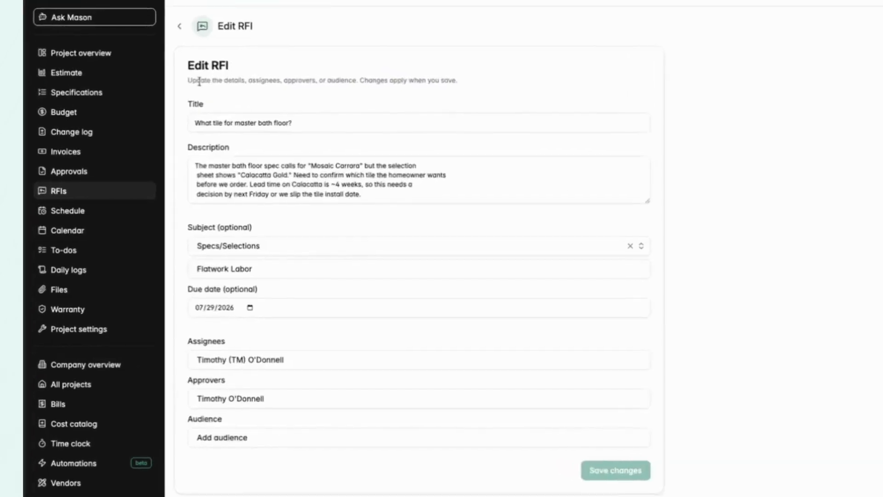
left_click(241, 123)
double_click(243, 123)
type("second")
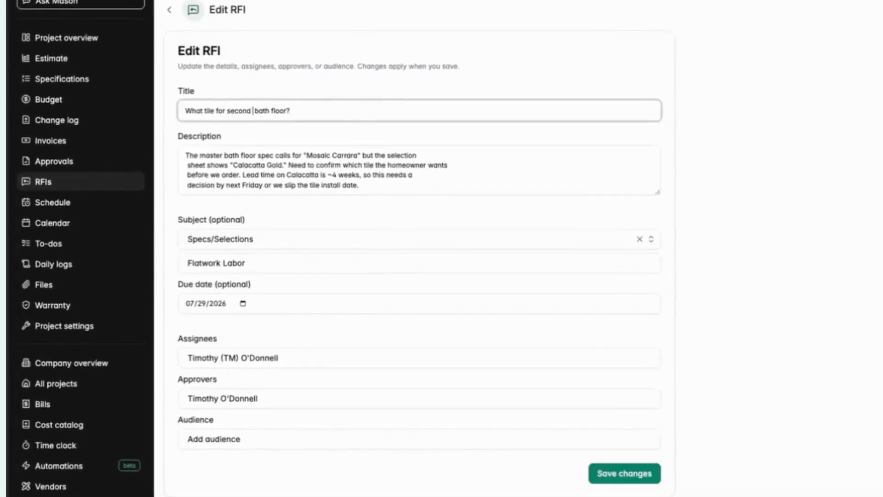
type(" floor")
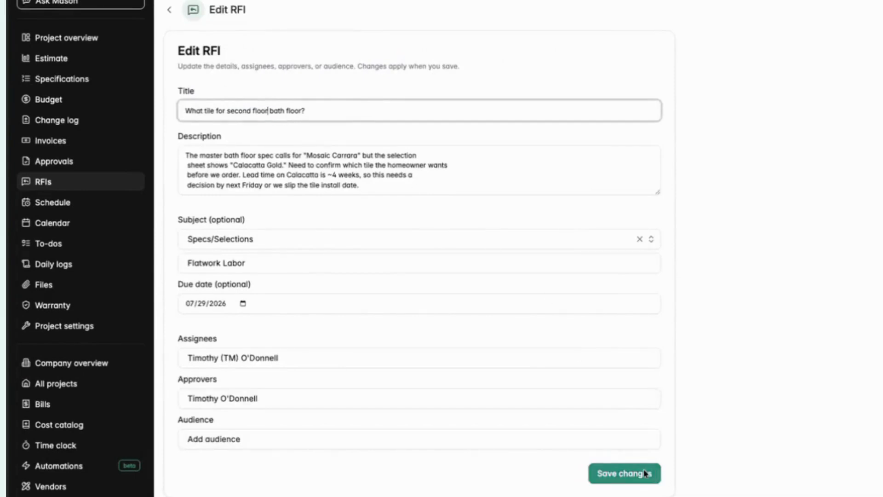
left_click(646, 474)
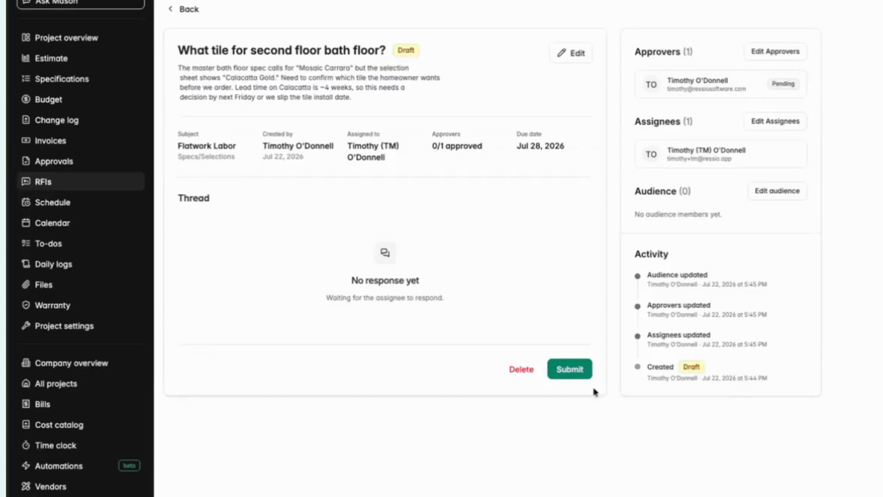
Step: Submit the RFI to the assignee and place its browser window beside the assignee's window
left_click(581, 371)
left_click(565, 430)
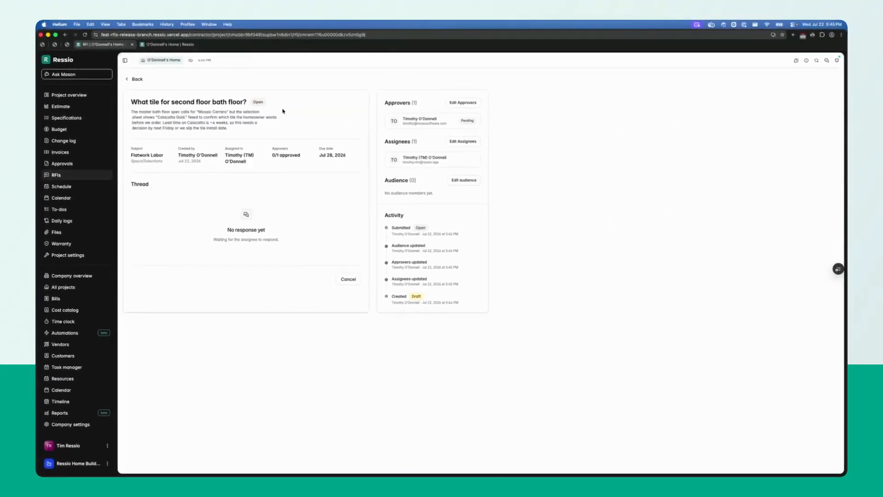
key("ctrl+alt+Left")
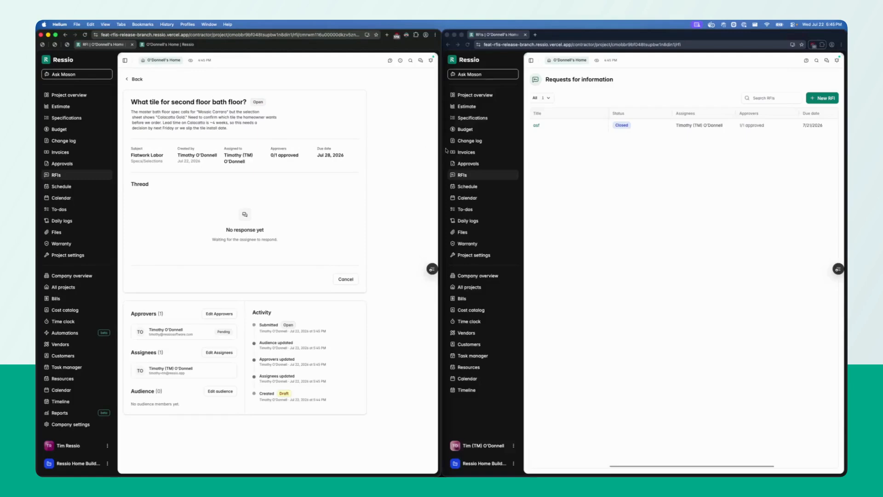
Step: Refresh the RFI list in the assignee's window and open the second floor bath floor tile RFI
left_click(598, 168)
key("super+r")
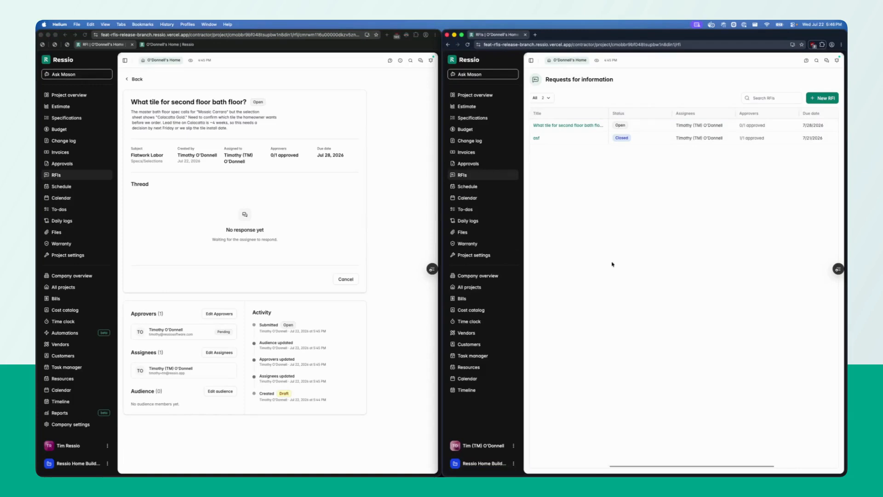
left_click(558, 126)
Step: Post an answer in the assignee's window confirming the homeowner wants Calacatta Gold for the master bath floor, with test-file.txt attached
left_click(580, 271)
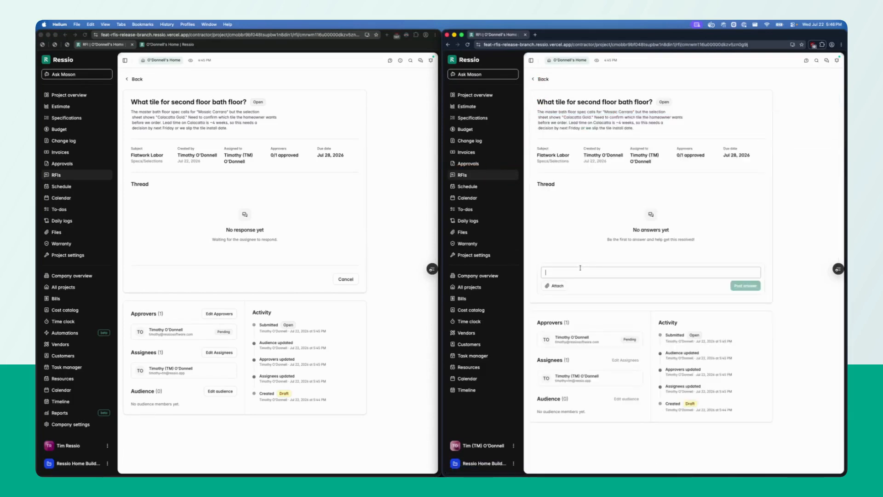
left_click(390, 228)
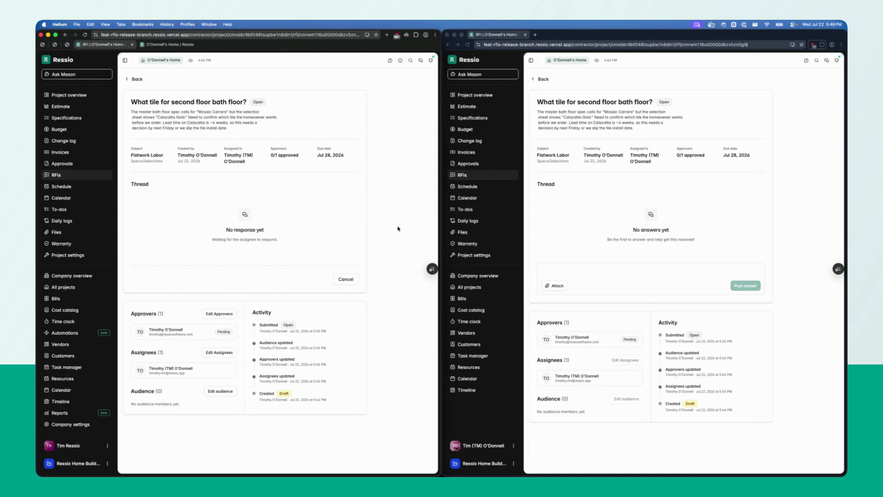
left_click(614, 222)
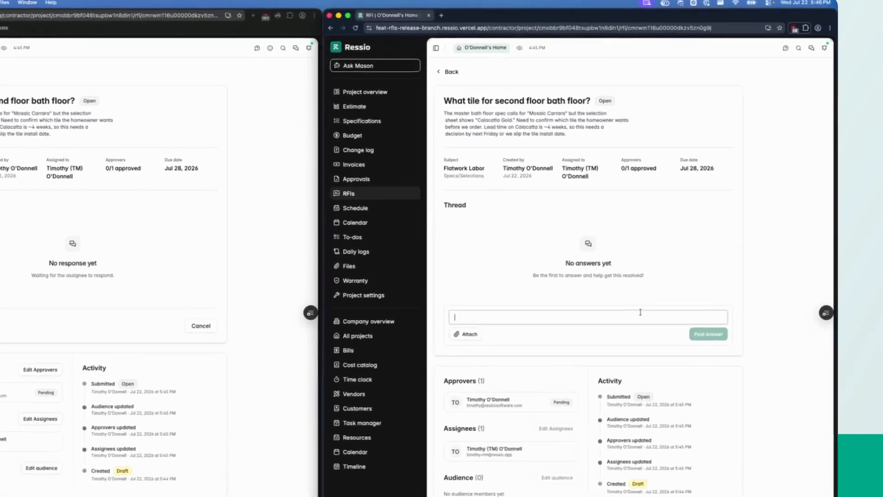
type("Confirmed with the homeowner this morning - they want Calacatta Gold for the master bath floor, not the Mosaic Carrra listed in the spec. They saw both samples in person and preferred the warmer veining. We'll need to place the order by 2026-07-31 to hit the original tile install date; if it slips past that, we're looking at a 4-week lead time pushing install into late August. Updated the selection sheet to reflect Calacatta Gold as of today. Flagging @Dana for approval so we can lock the order.")
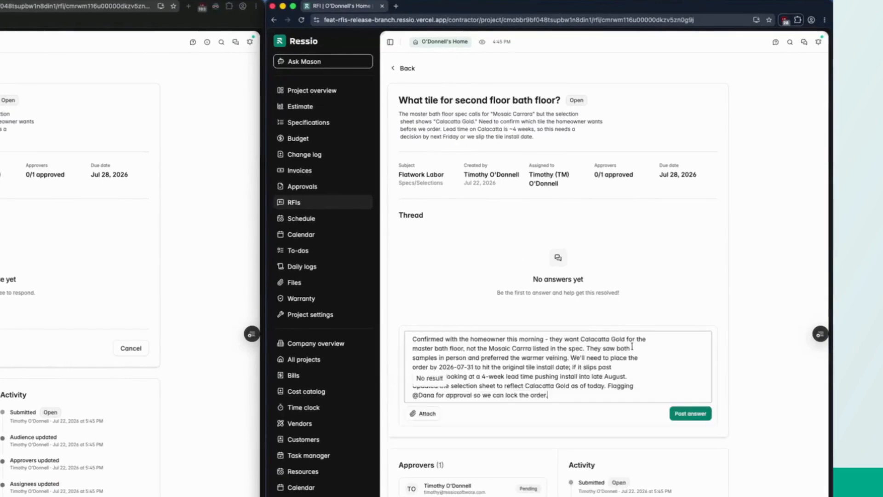
left_click(424, 414)
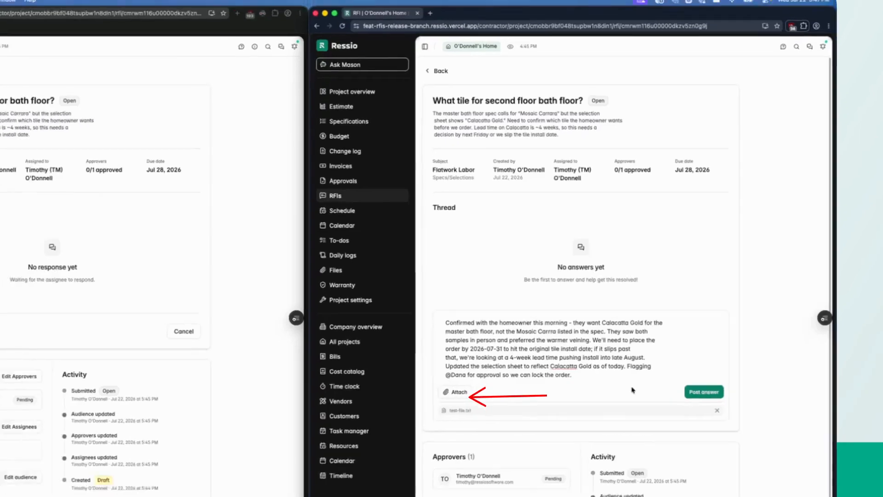
left_click(691, 392)
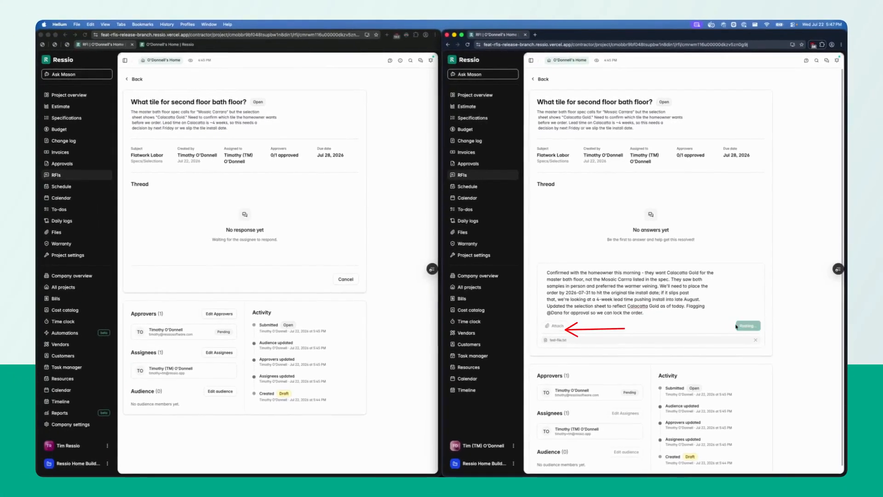
Step: Refresh the RFI in the creator's window and mark the posted response as the answer in the assignee's window
left_click(413, 236)
key("super+r")
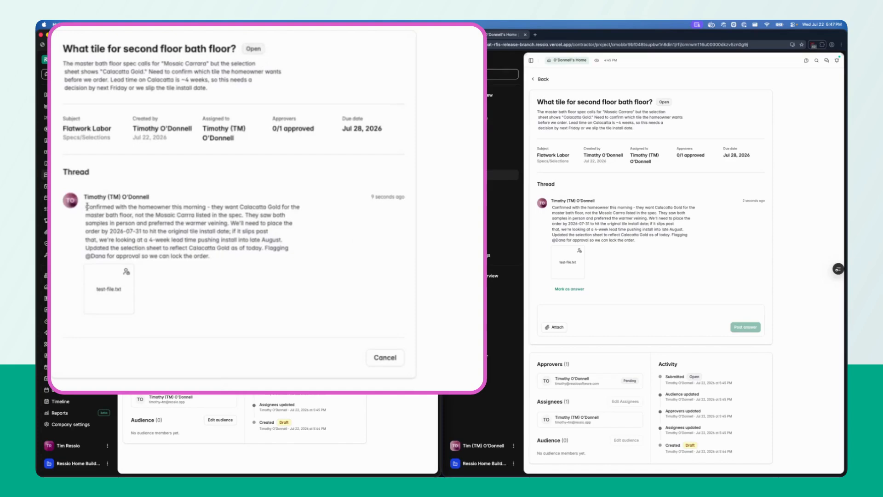
left_click(553, 210)
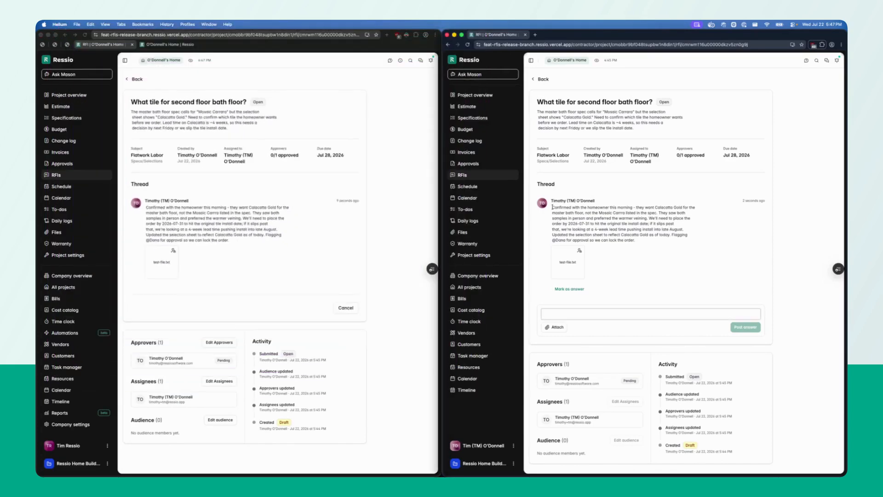
left_click_drag(557, 207, 656, 234)
left_click(652, 244)
left_click(552, 210)
left_click(656, 233)
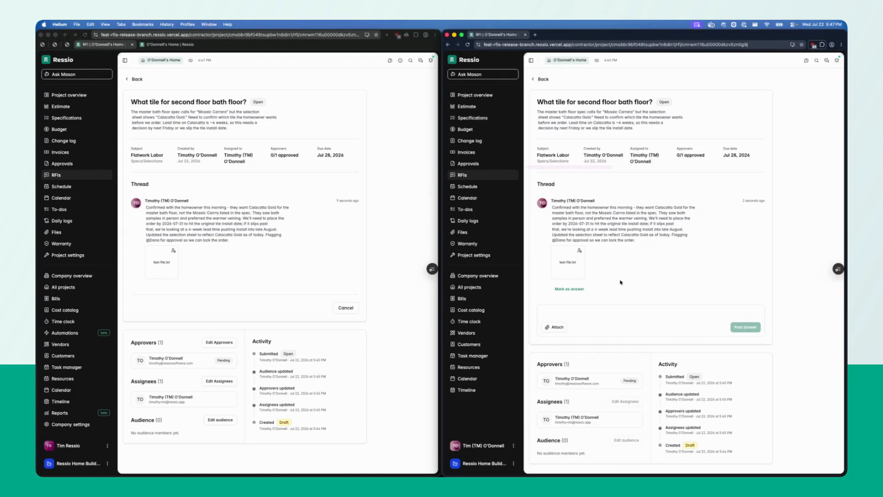
left_click(547, 298)
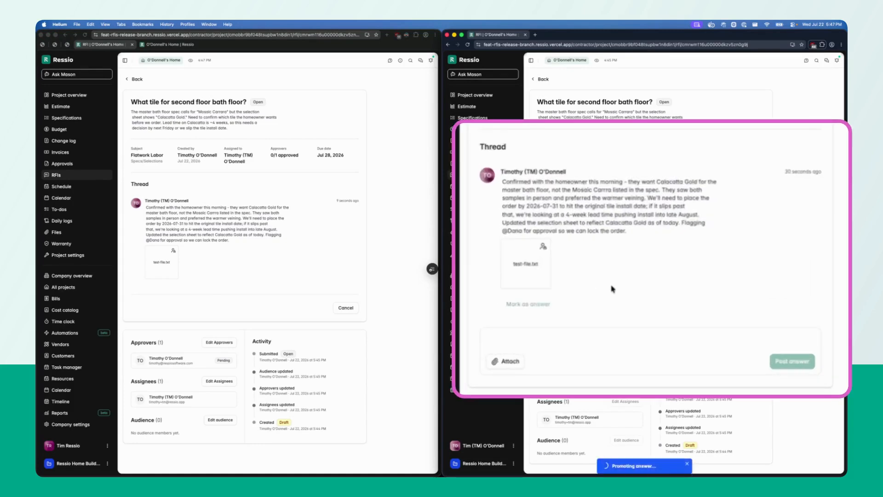
Step: Refresh the answered RFI in the creator's window and request clarification with the reason "Are you sure?"
left_click(420, 236)
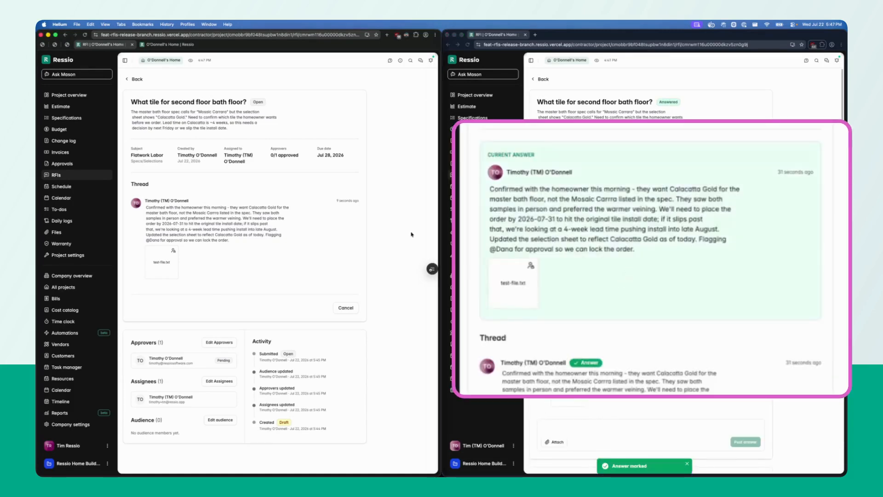
key("super+r")
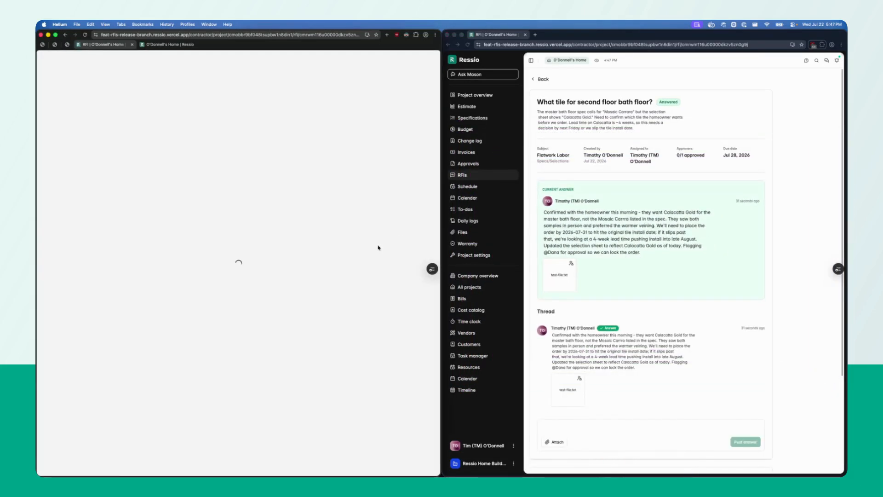
scroll(370, 261, "down", 1)
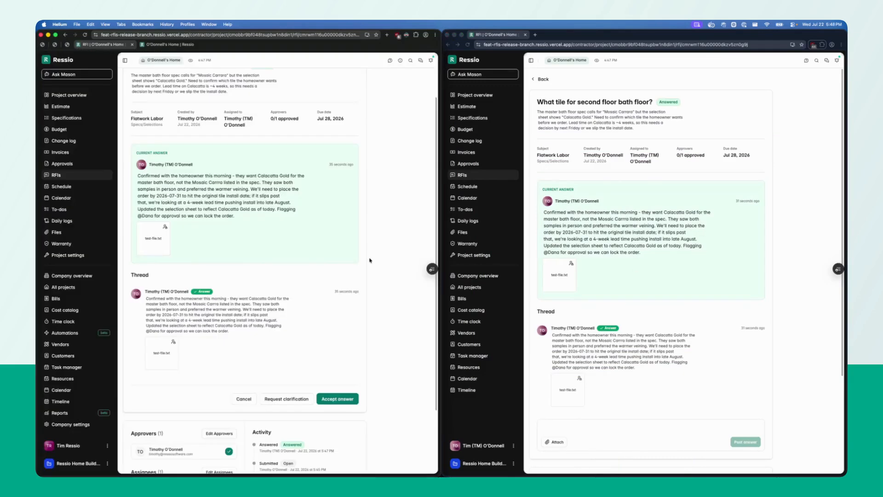
left_click(564, 224)
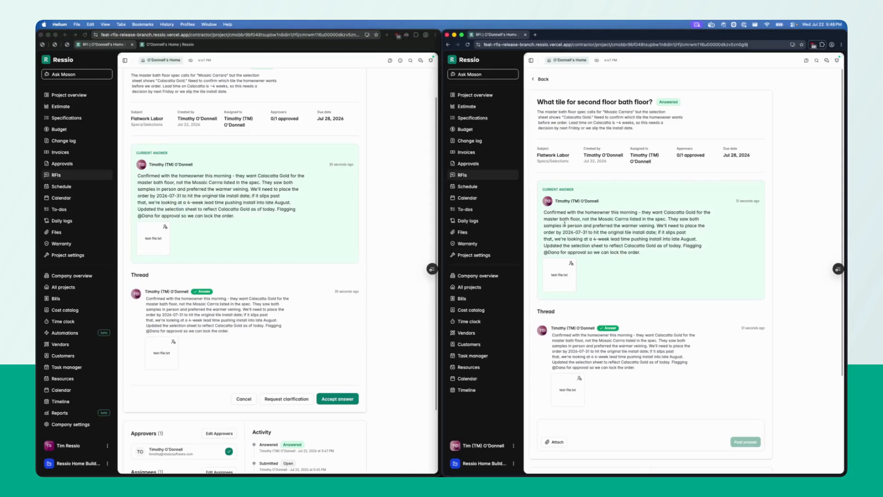
left_click(368, 231)
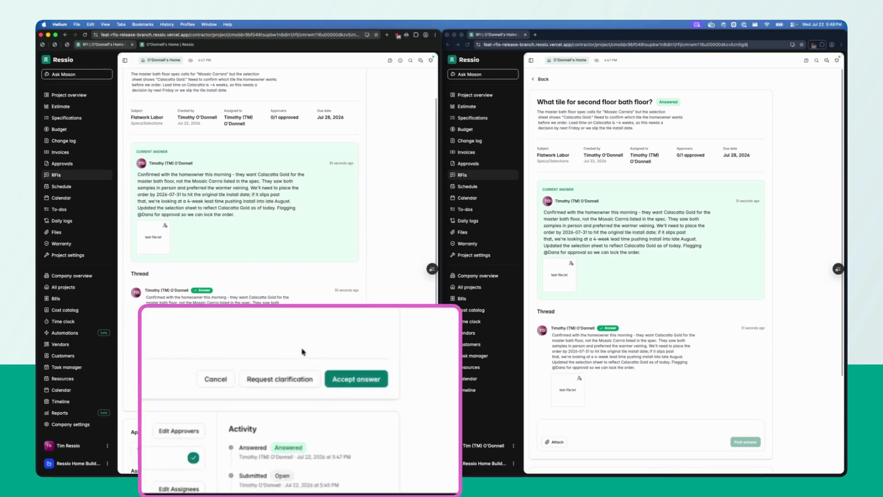
left_click(297, 378)
type("Are you ")
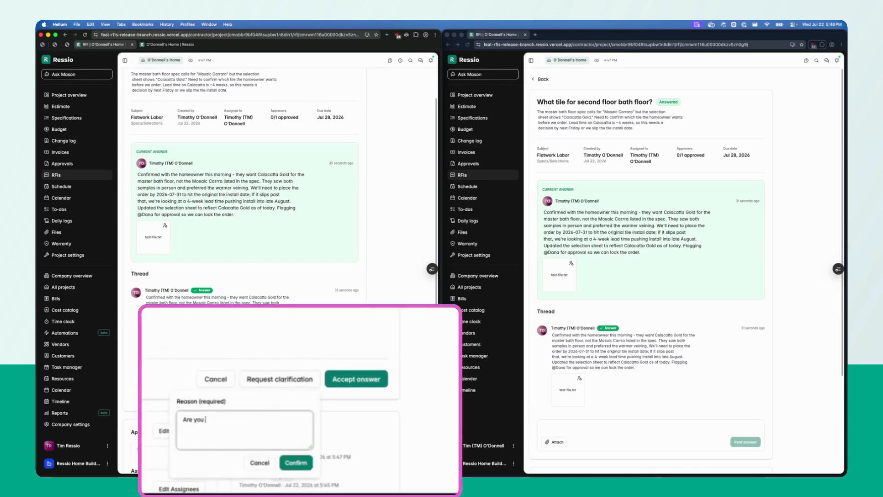
type("sure?")
left_click(288, 460)
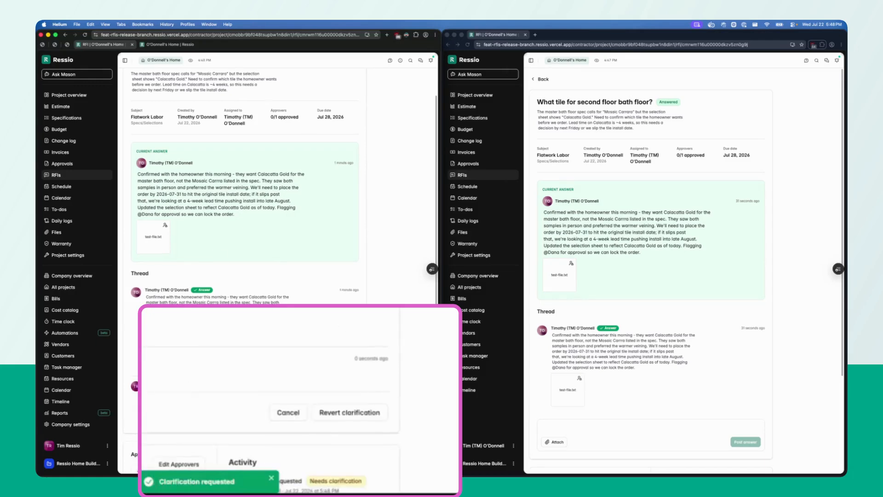
Step: Refresh the RFI in the assignee's window and post the answer "Yes, Calacatta Gold" to the clarification request
left_click(710, 280)
key("super+r")
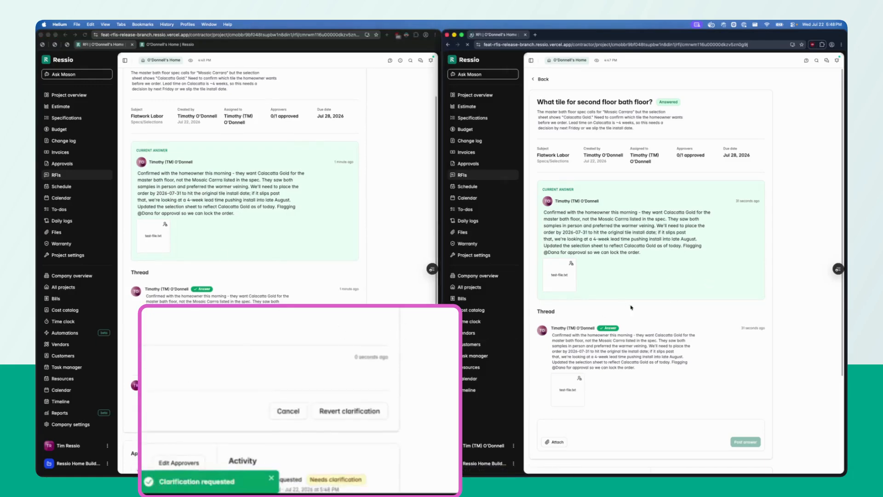
scroll(649, 304, "down", 2)
left_click(565, 384)
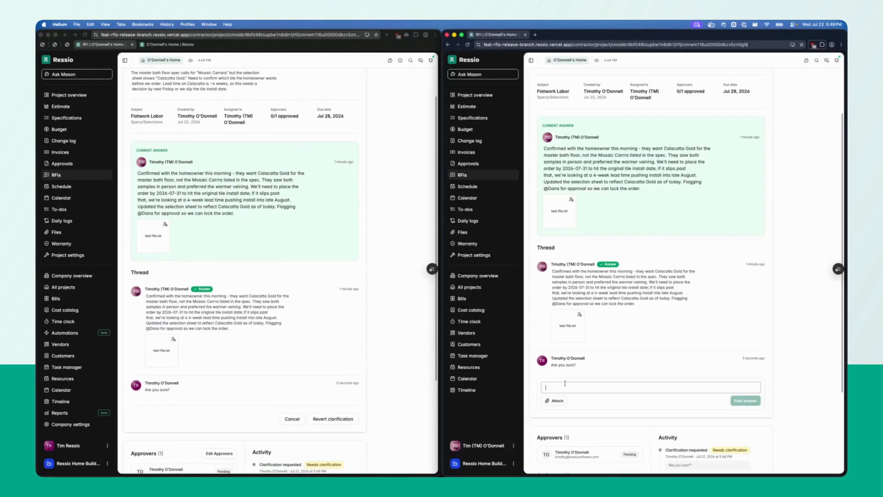
type("Yes, Co")
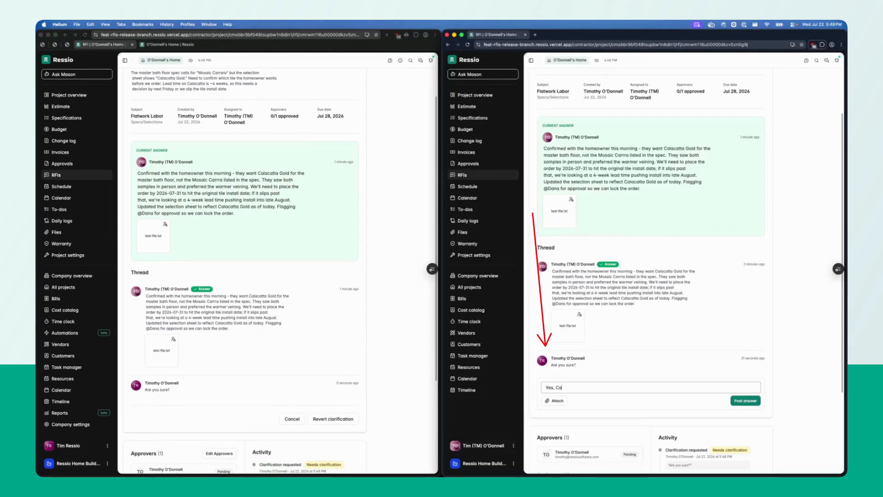
type("lacatta Gold")
left_click(737, 401)
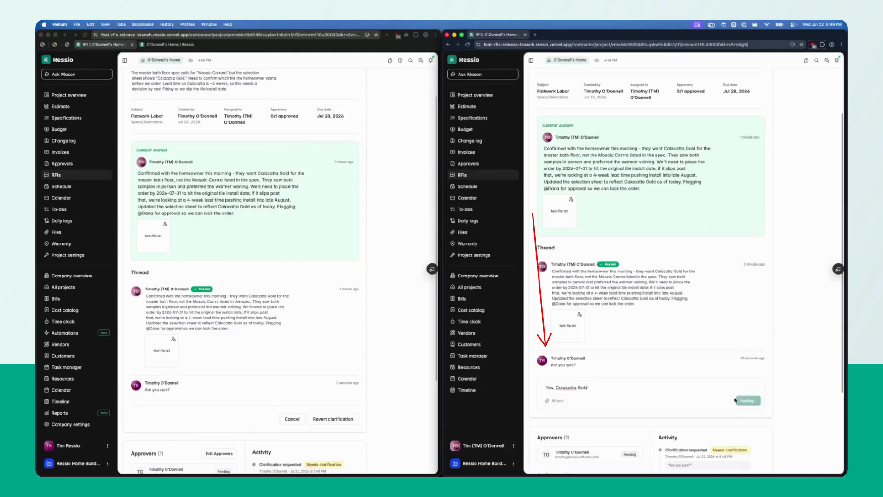
Step: Accept the assignee's new answer in the creator's window without adding any context
left_click(383, 336)
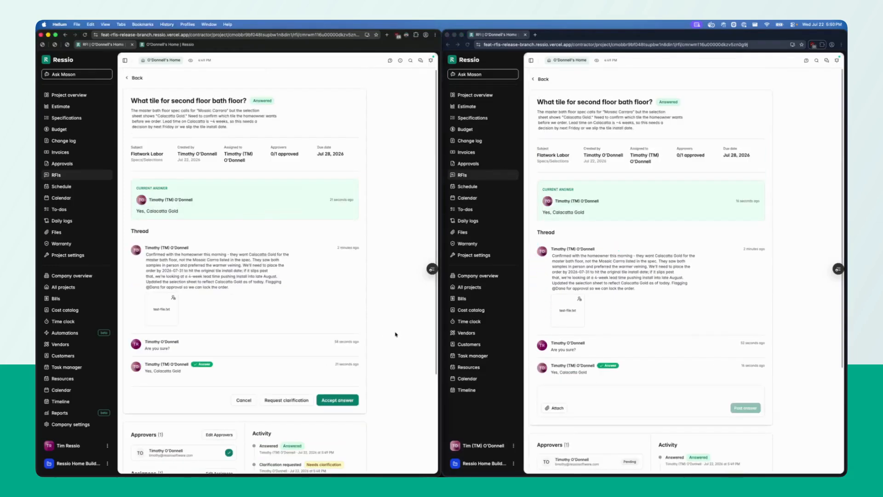
left_click(348, 400)
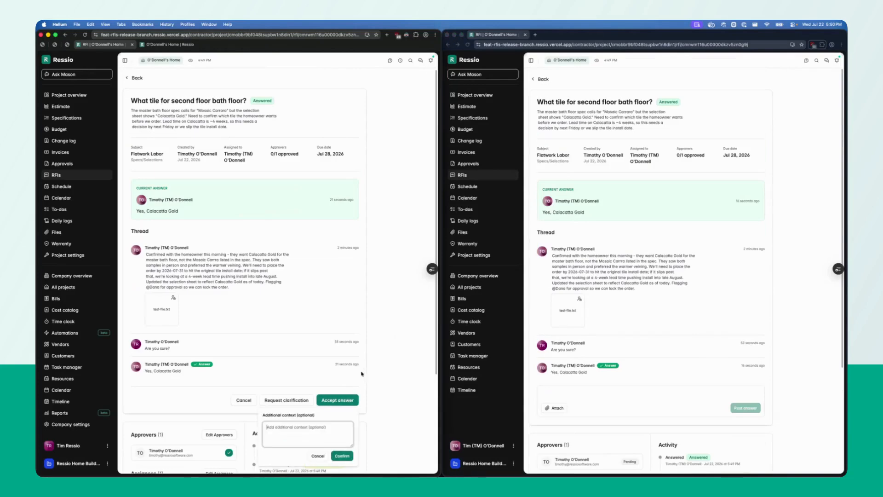
left_click(342, 456)
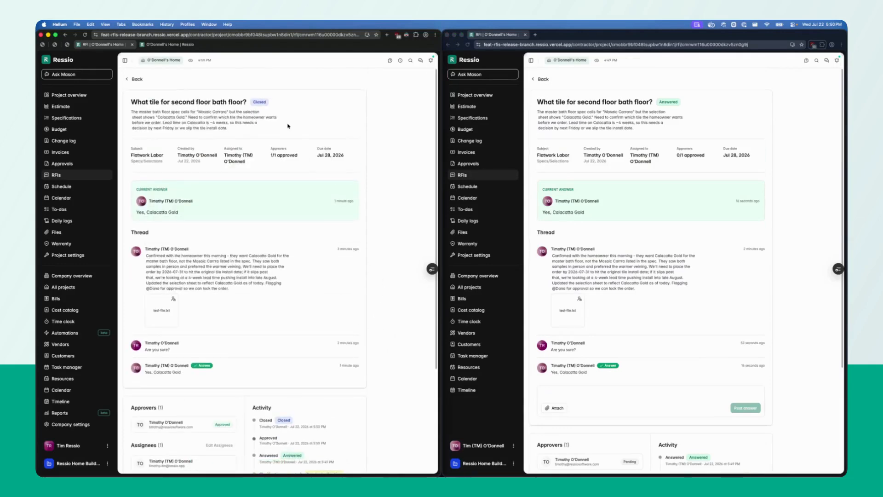
Step: Reopen the second floor bath floor tile RFI from the RFI list and review its activity history, thread and details
left_click(133, 80)
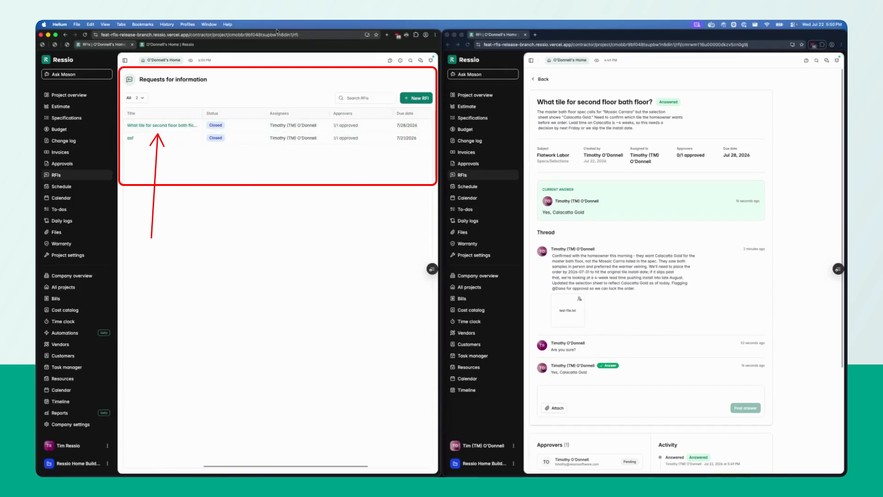
left_click(162, 125)
scroll(323, 226, "down", 5)
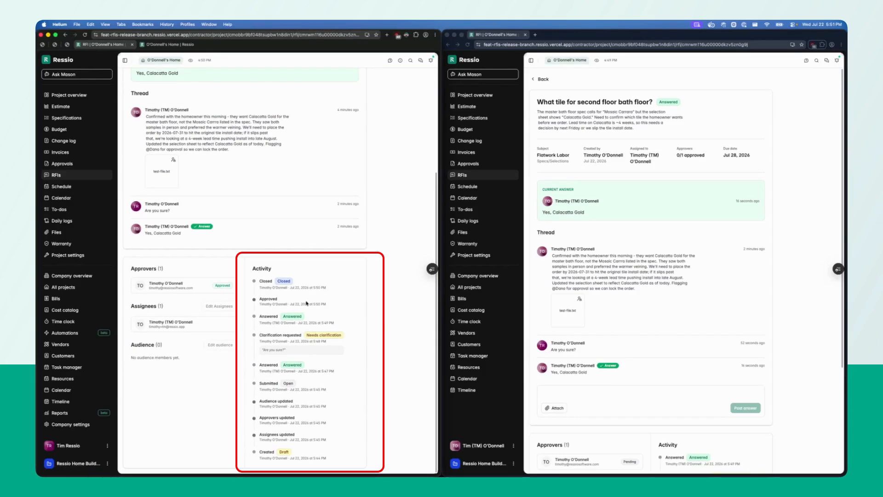
left_click_drag(260, 323, 333, 325)
left_click(339, 326)
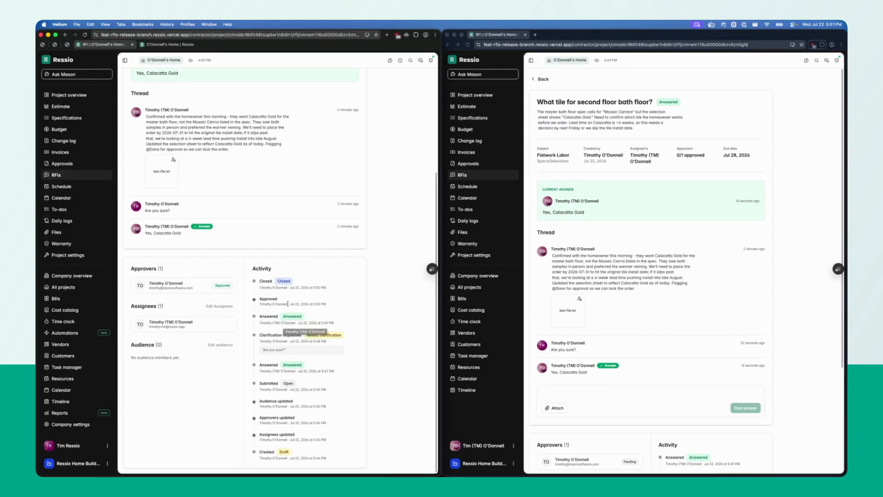
scroll(377, 304, "up", 4)
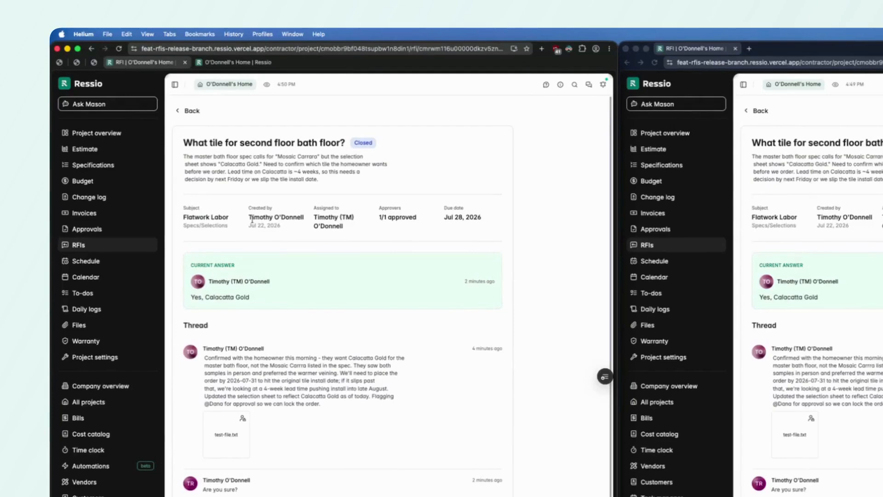
mouse_move(252, 220)
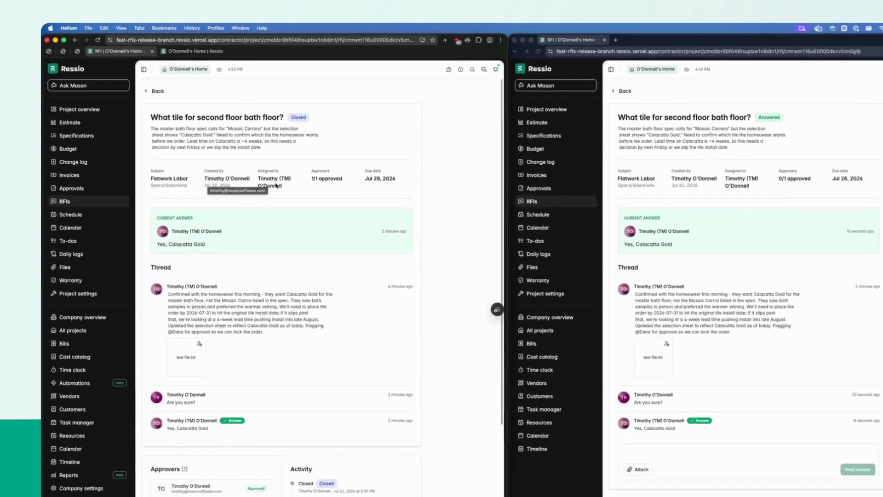
scroll(560, 180, "down", 1)
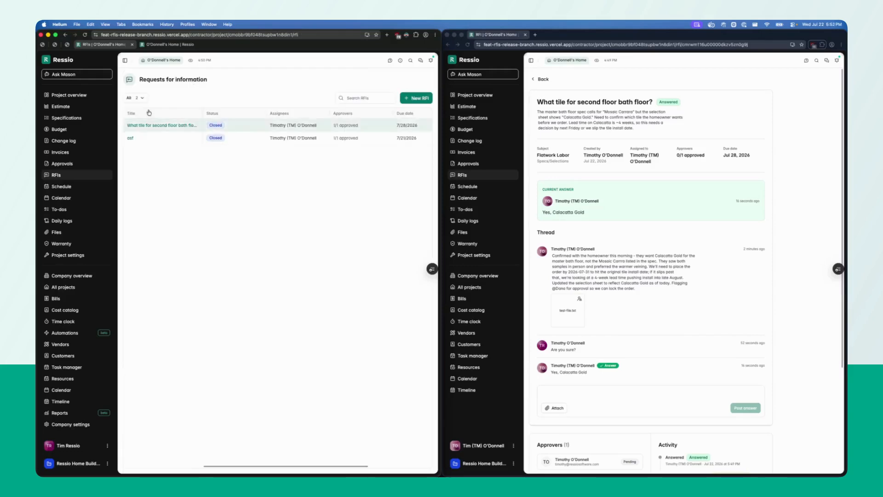
Step: Ask the Mason assistant "how many rfis do i have that are closed?"
left_click(83, 74)
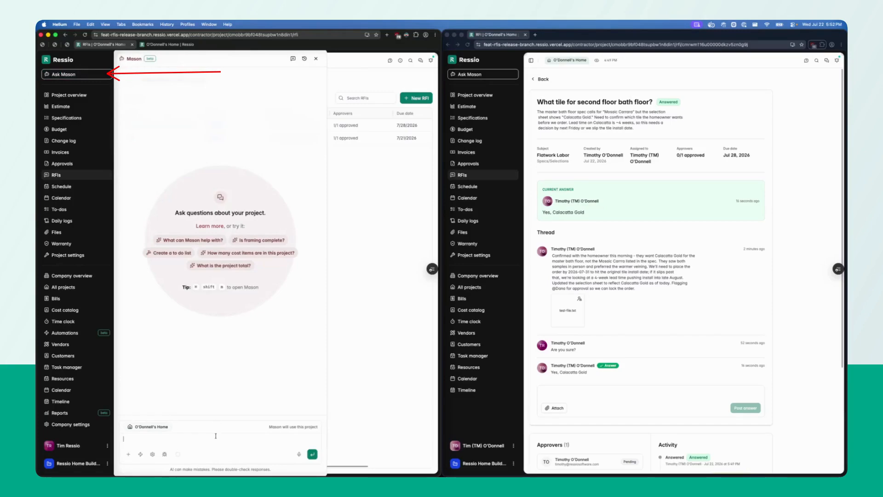
type("how many ")
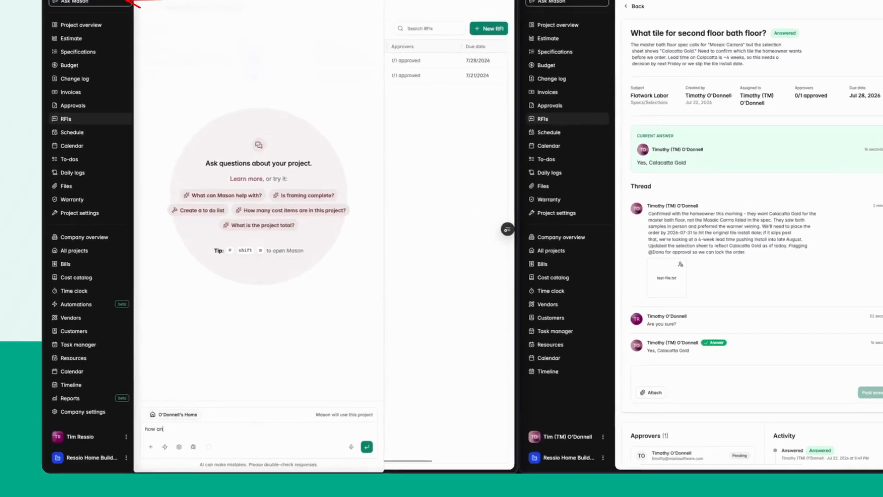
type("rfis do i h")
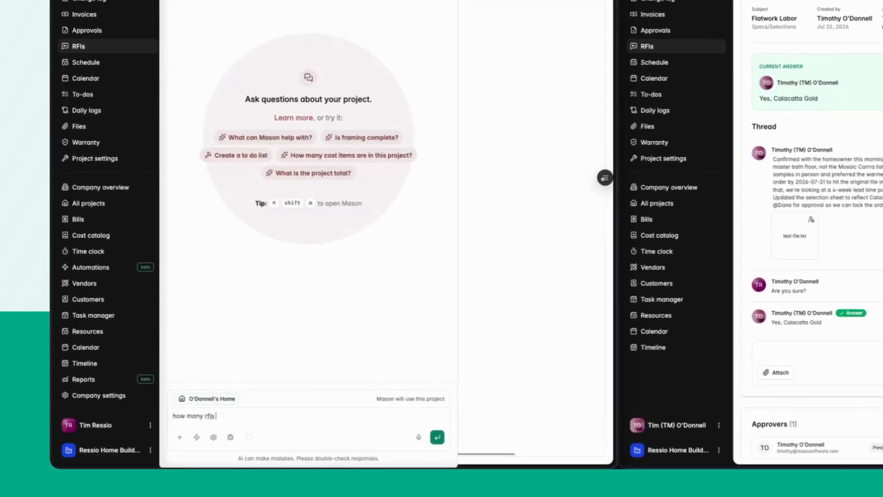
type("ave that are closed?")
key("Return")
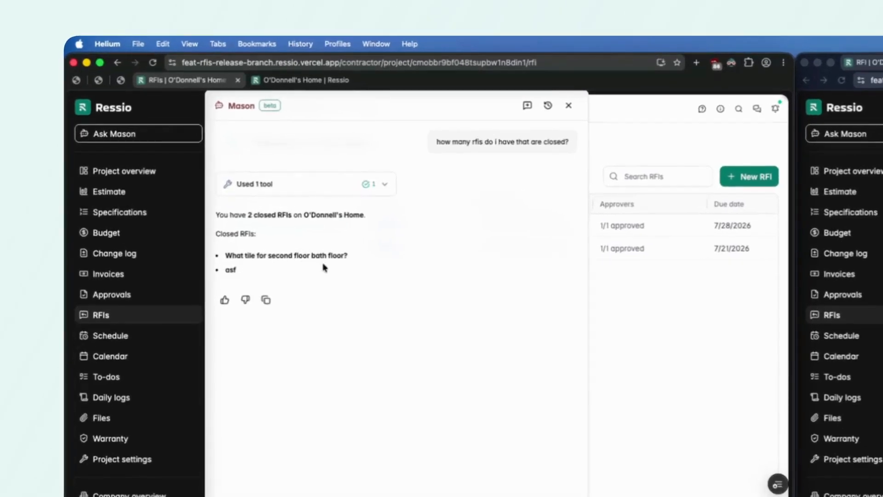
Step: Have Mason "create a new rfi about basement wall material" and approve the action, and open the draft from the refreshed RFI list
key("Return")
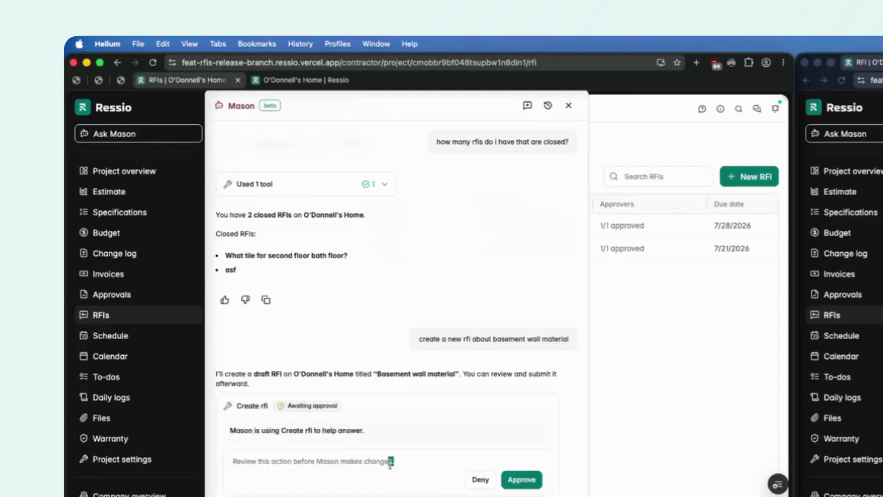
left_click(528, 480)
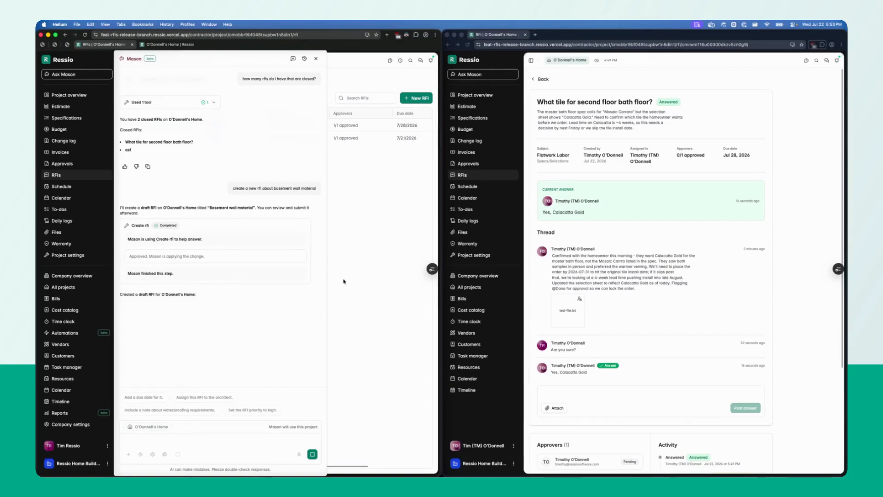
key("super+r")
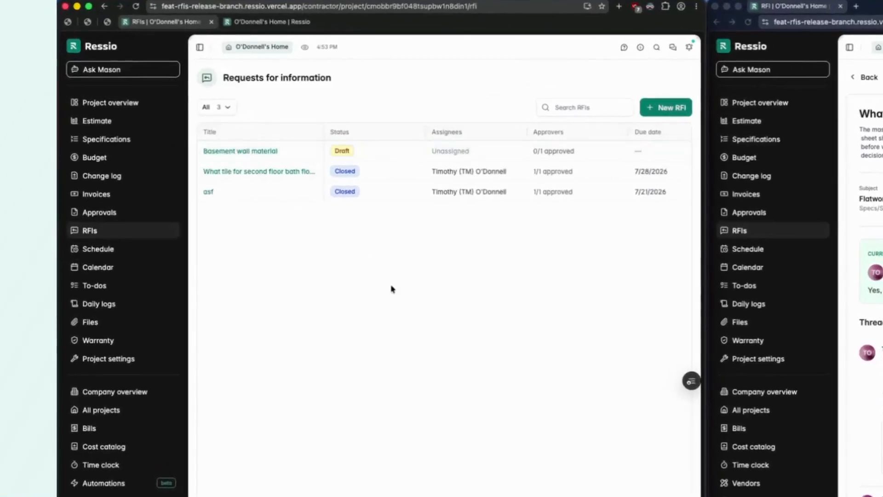
left_click(236, 152)
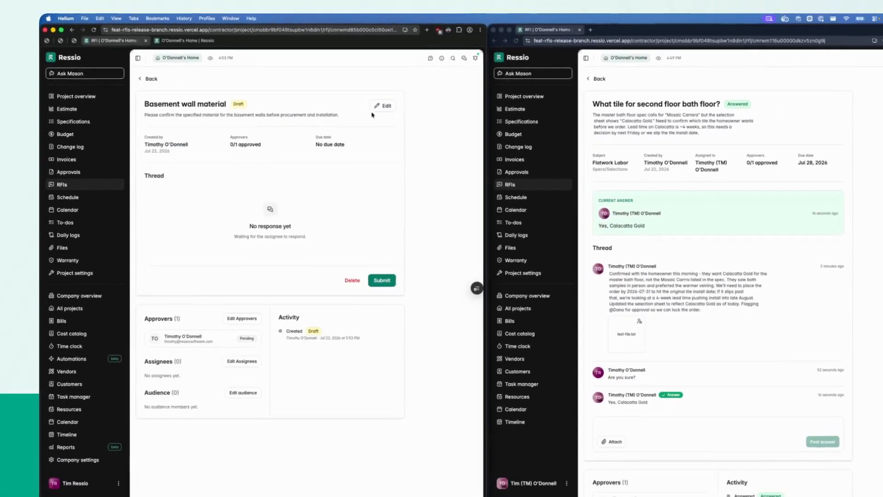
Step: Start a new RFI and search its assignees for the e-mail address of someone who is not yet a user
left_click(554, 117)
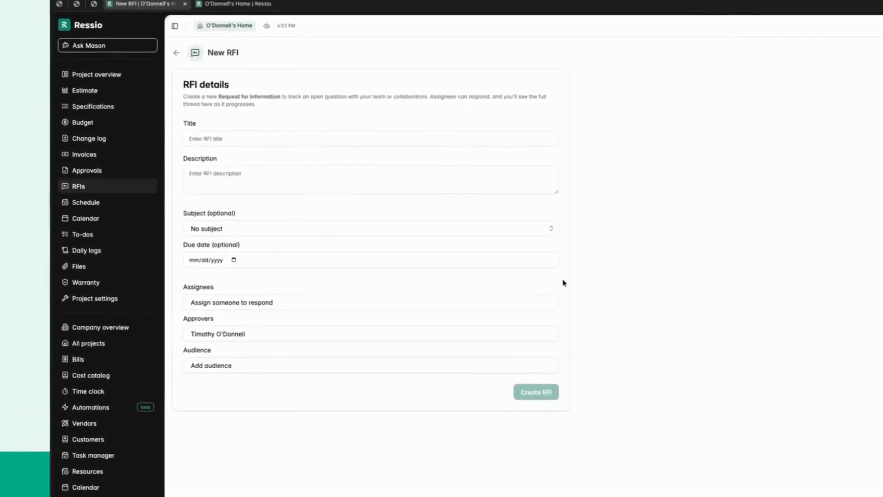
left_click(373, 307)
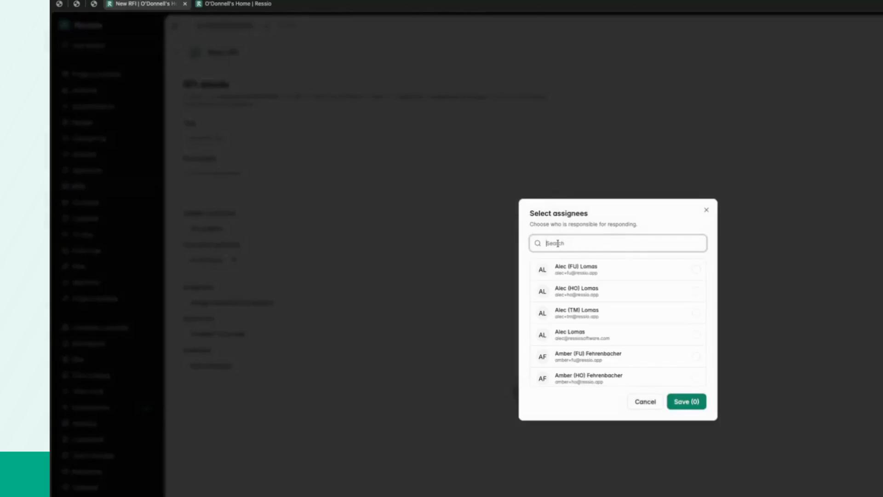
type("fake@gmail.com")
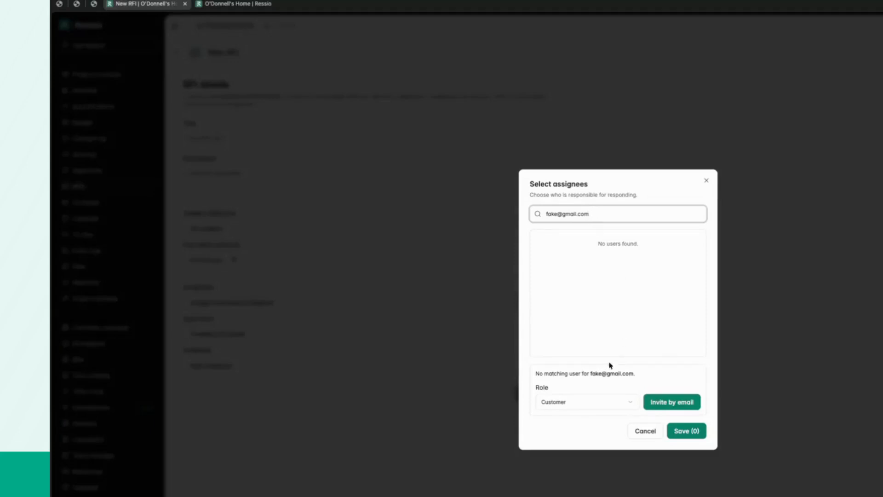
Step: Examine the role choices and the invite-by-email option for the unmatched assignee, and leave the new RFI without creating it
left_click(565, 402)
left_click(586, 214)
left_click(585, 394)
left_click(585, 392)
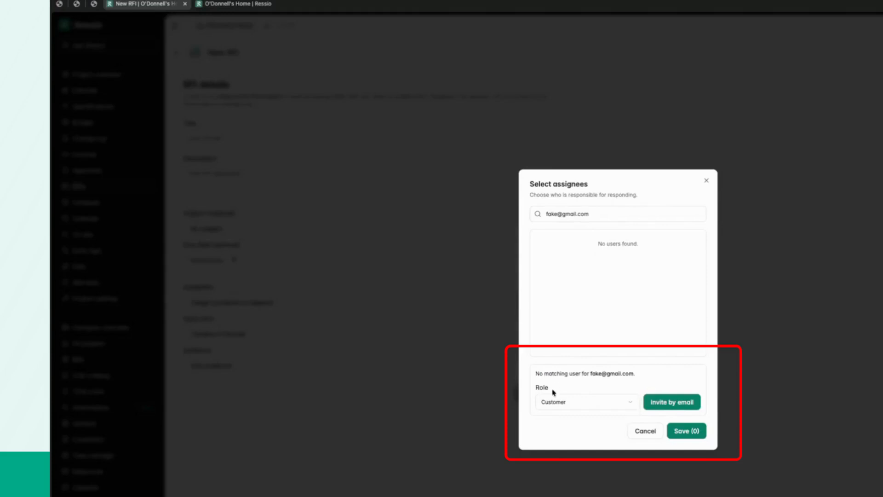
left_click(584, 403)
left_click(588, 404)
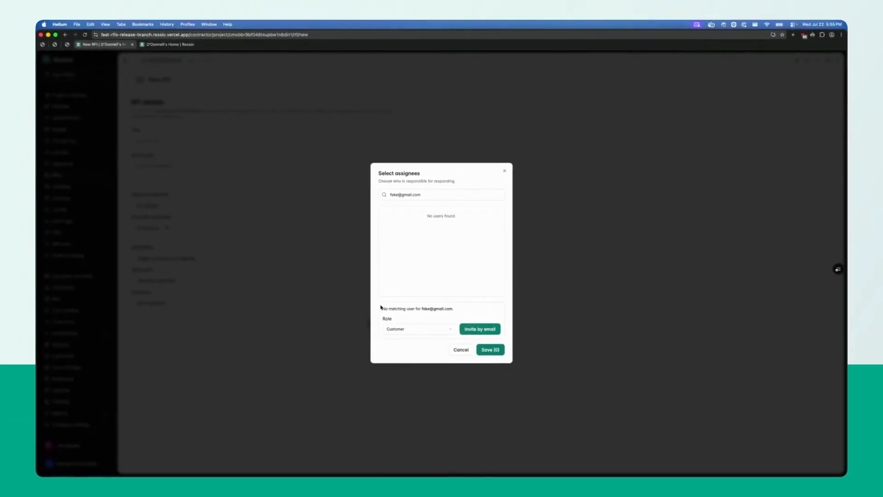
left_click_drag(381, 309, 487, 312)
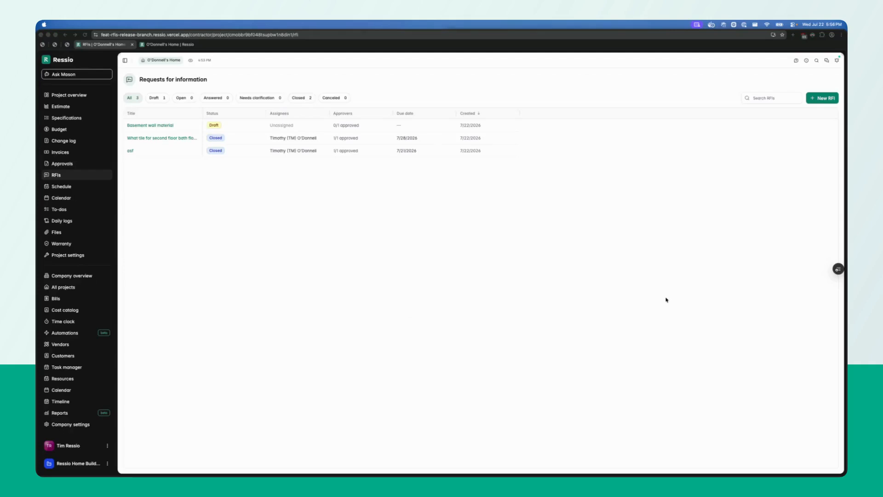